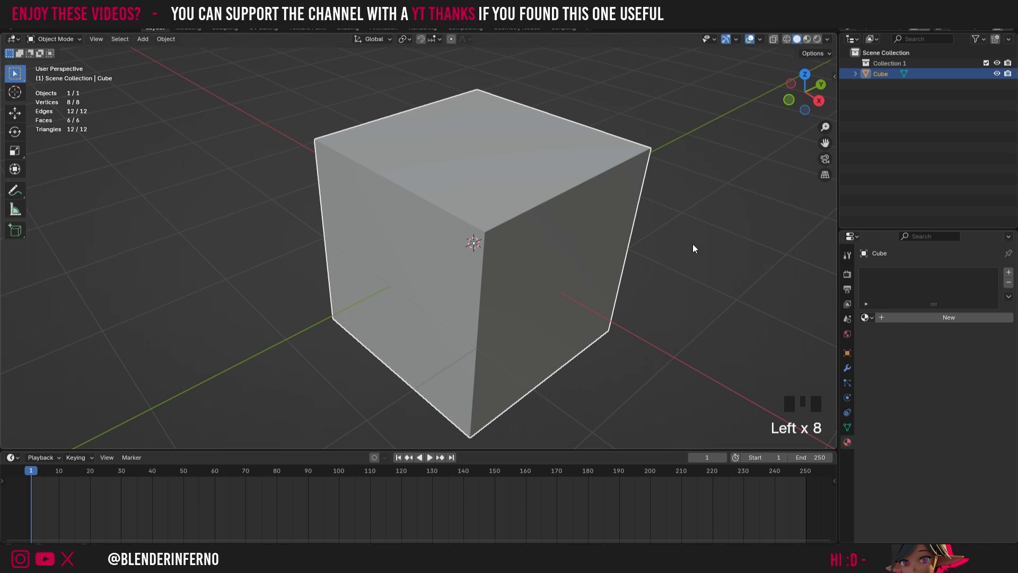
Step: Switch the default cube from Object Mode into Edit Mode with Tab
key("Tab")
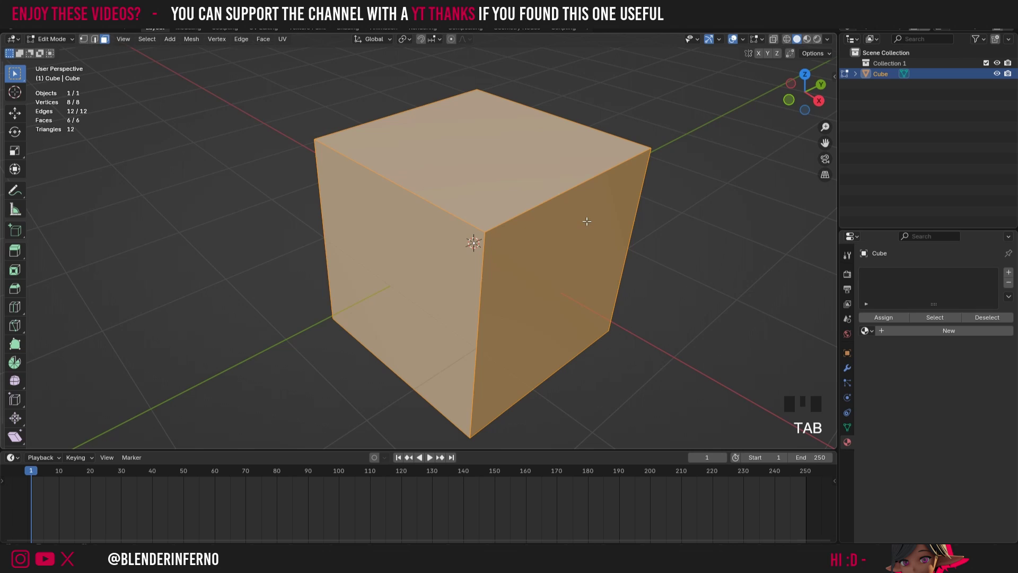
Step: Switch to vertex selection, select only the front top corner vertex, and rip it with V
right_click(276, 100)
key("1")
left_click(485, 232)
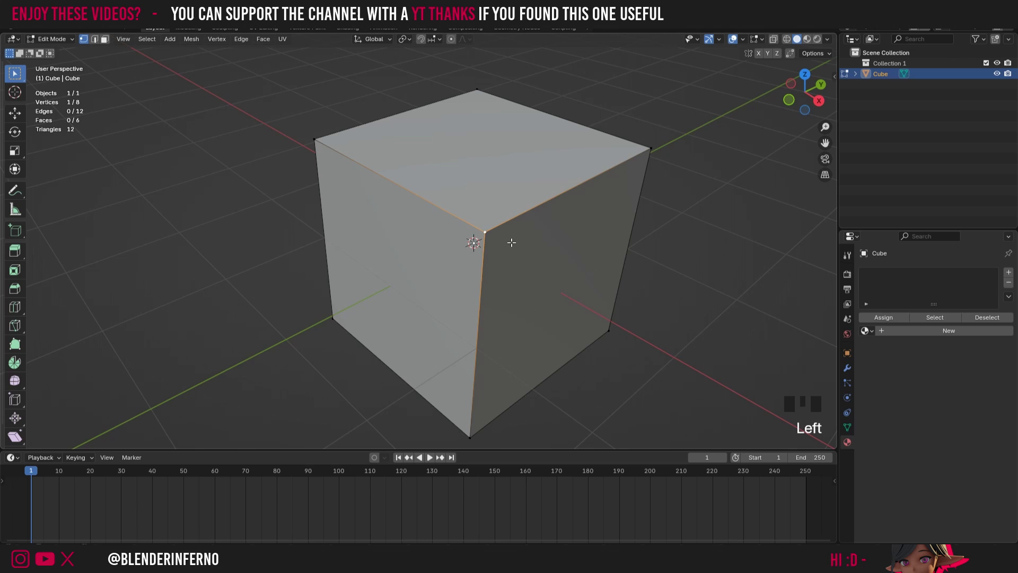
key("v")
Step: Confirm the ripped vertex's new position, then reselect the original corner and cancel its move
left_click(574, 249)
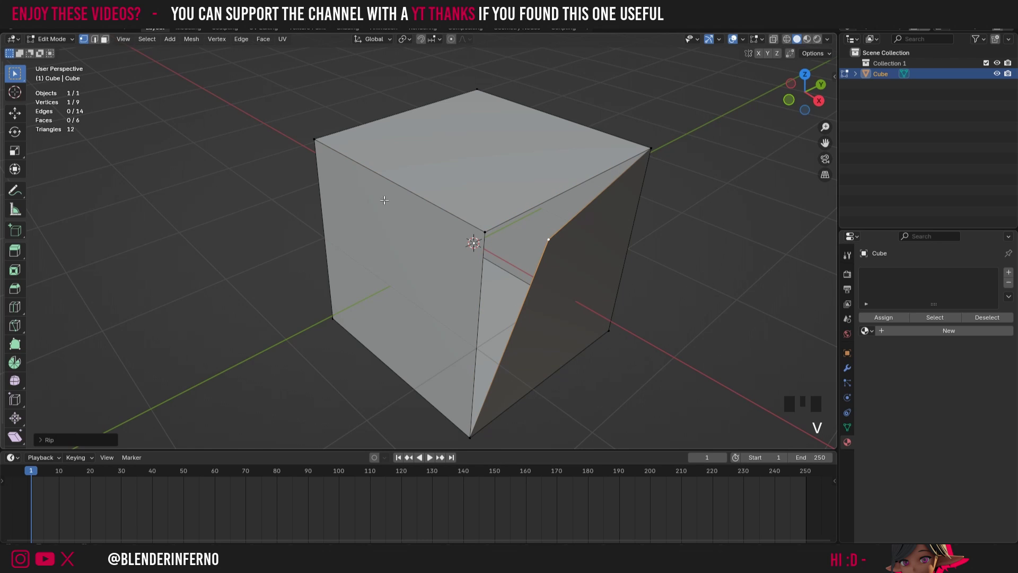
left_click(486, 232)
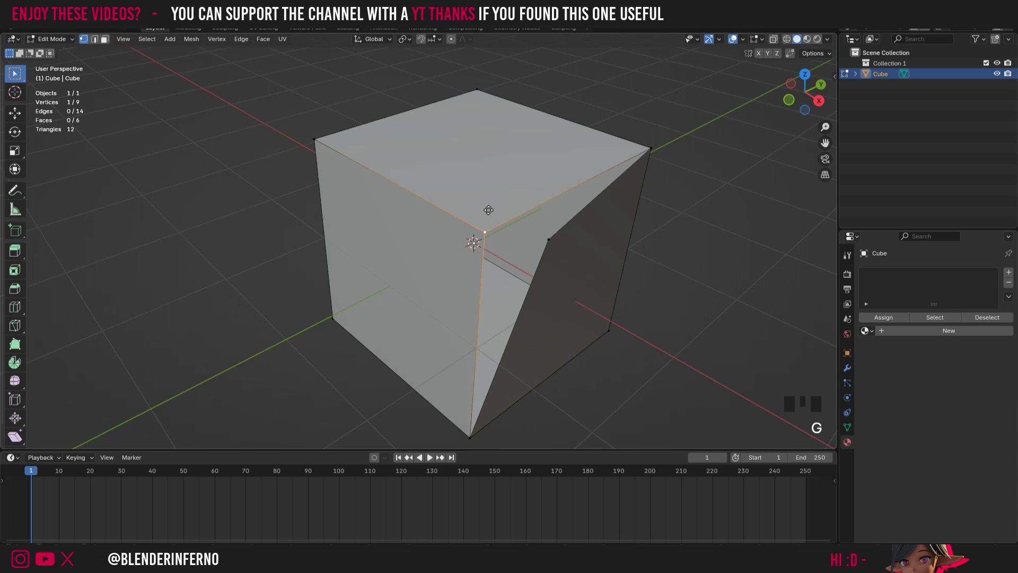
key("g")
key("g")
key("Escape")
scroll(633, 222, "up", 3)
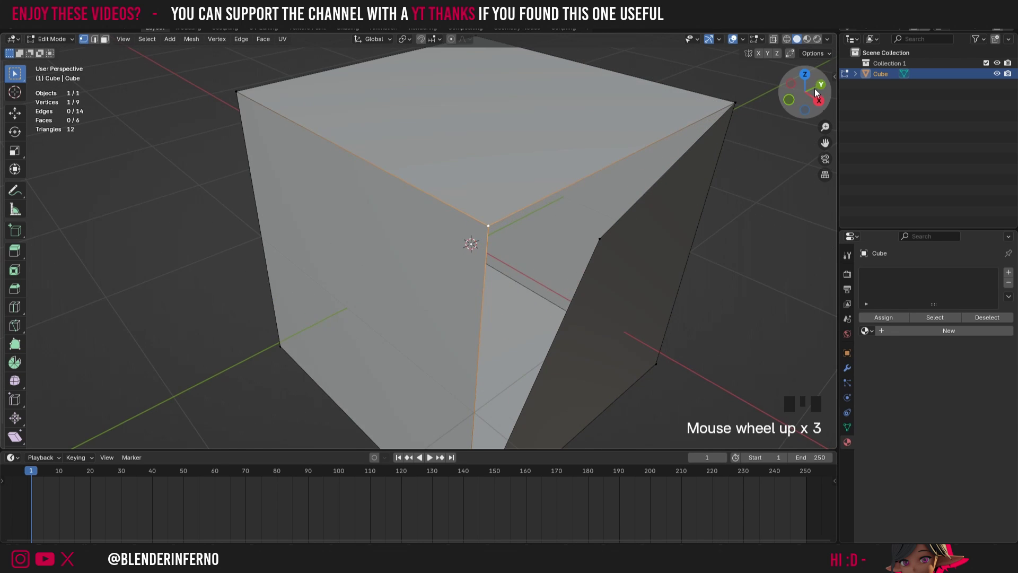
left_click_drag(805, 92, 799, 97)
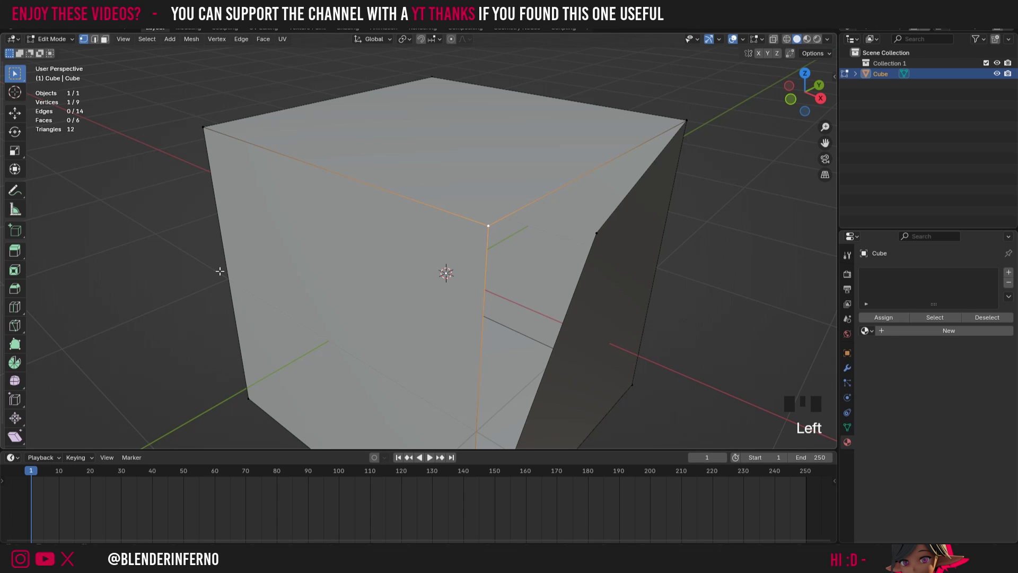
scroll(399, 248, "down", 2)
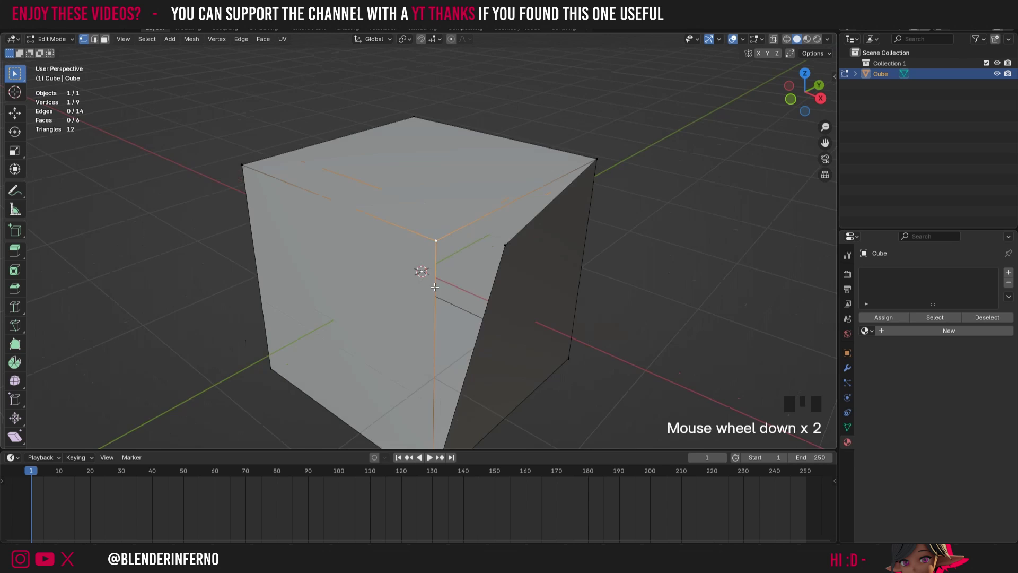
scroll(454, 314, "down", 1)
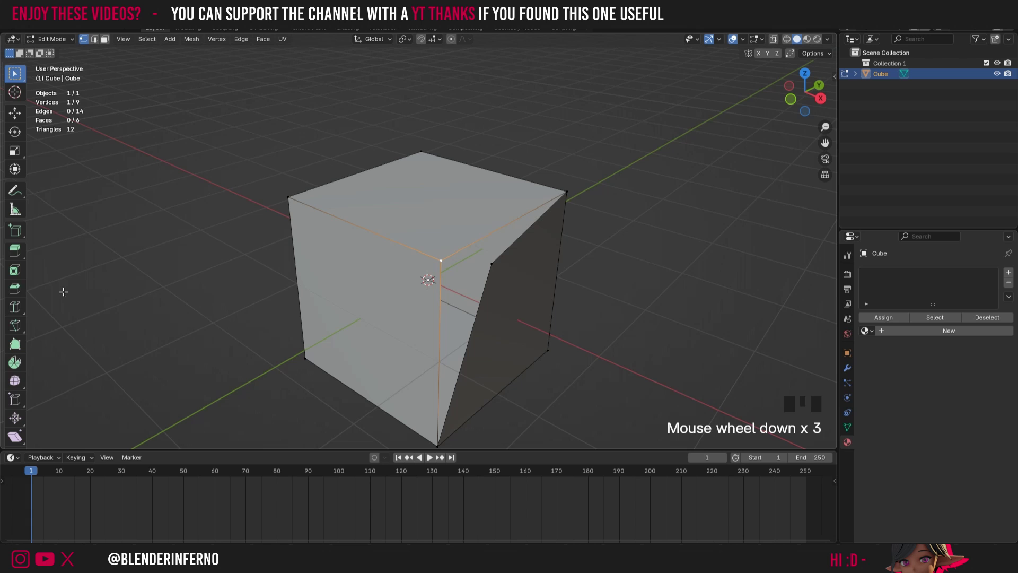
scroll(21, 291, "down", 1)
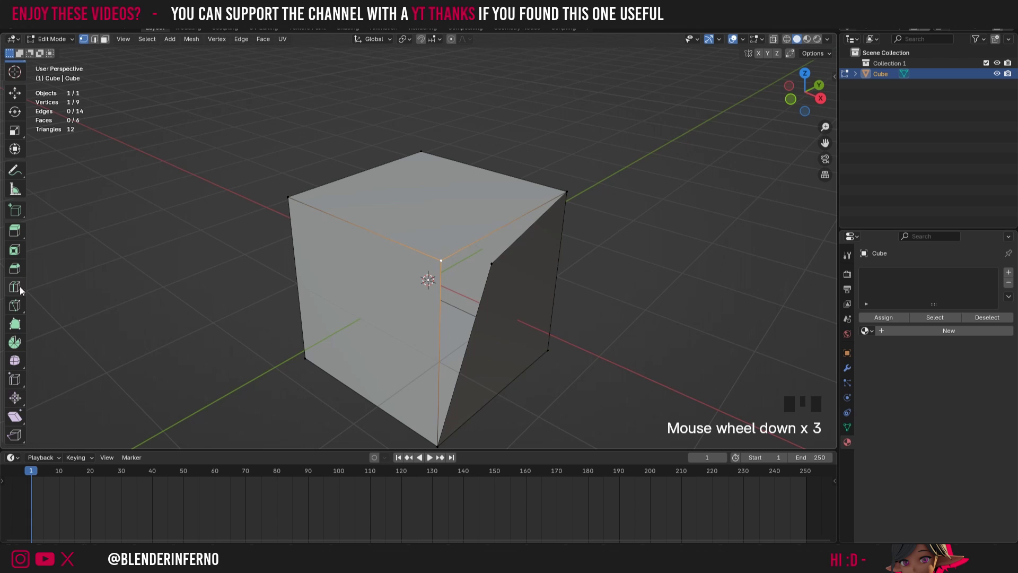
Step: Rip the top left corner vertex toward the upper left with Rip Region, then return to Select Box
left_click(17, 434)
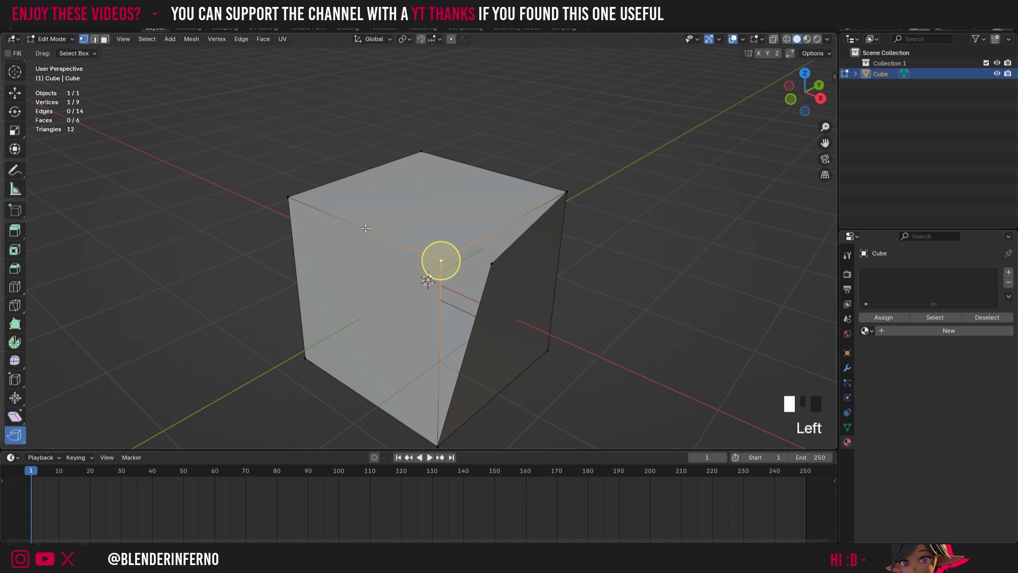
left_click(288, 197)
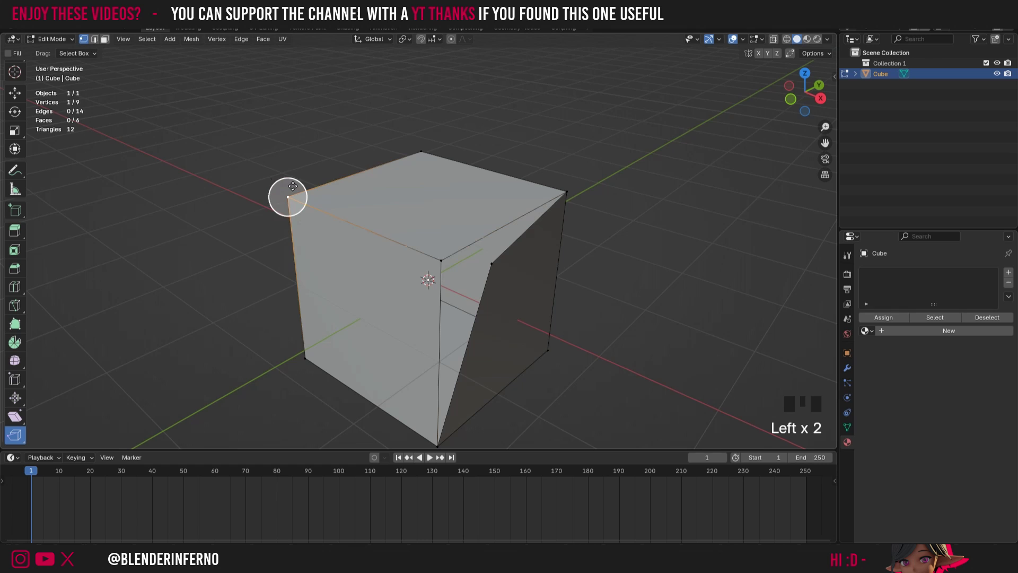
left_click_drag(288, 196, 258, 159)
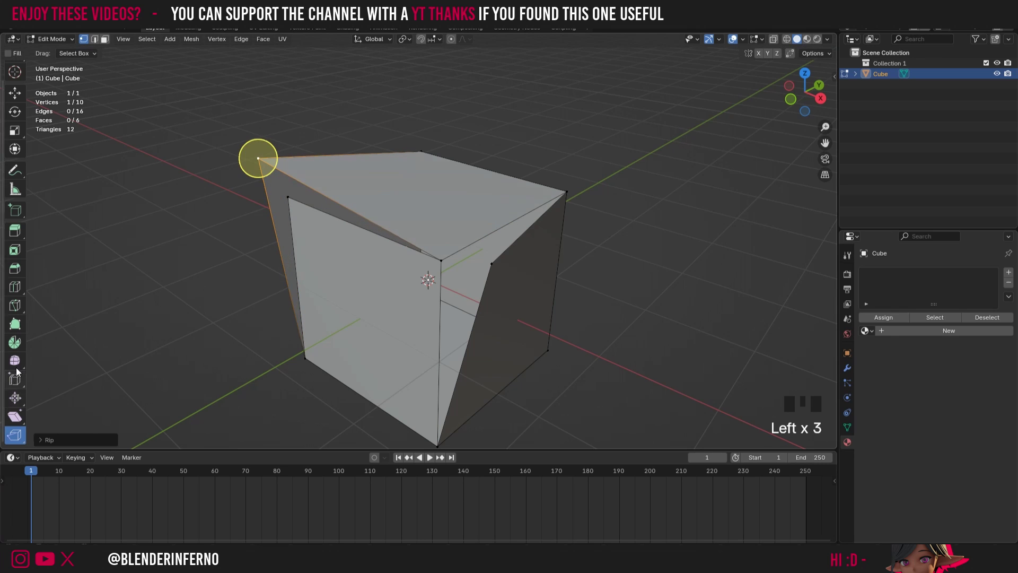
scroll(18, 372, "up", 2)
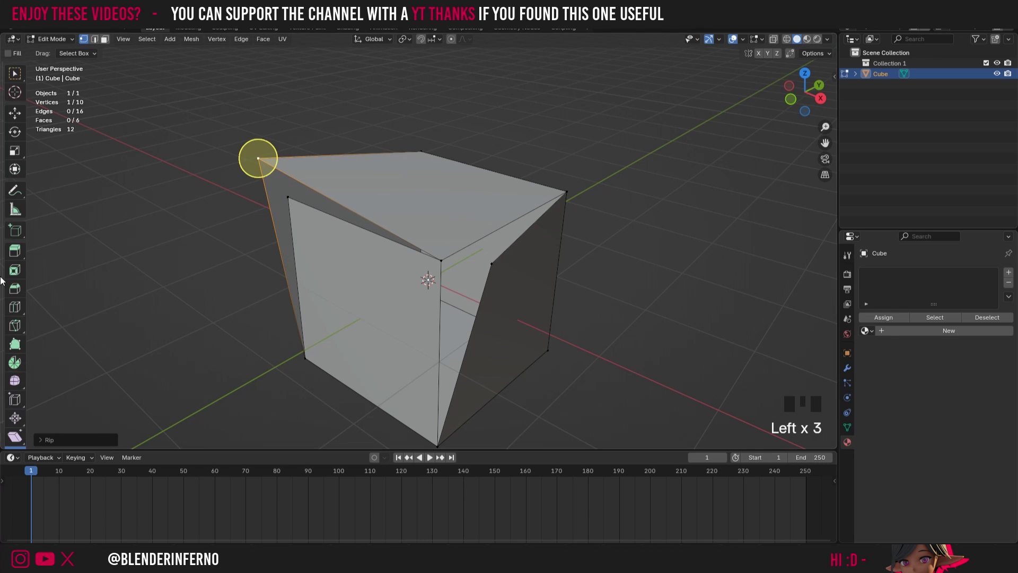
left_click(20, 73)
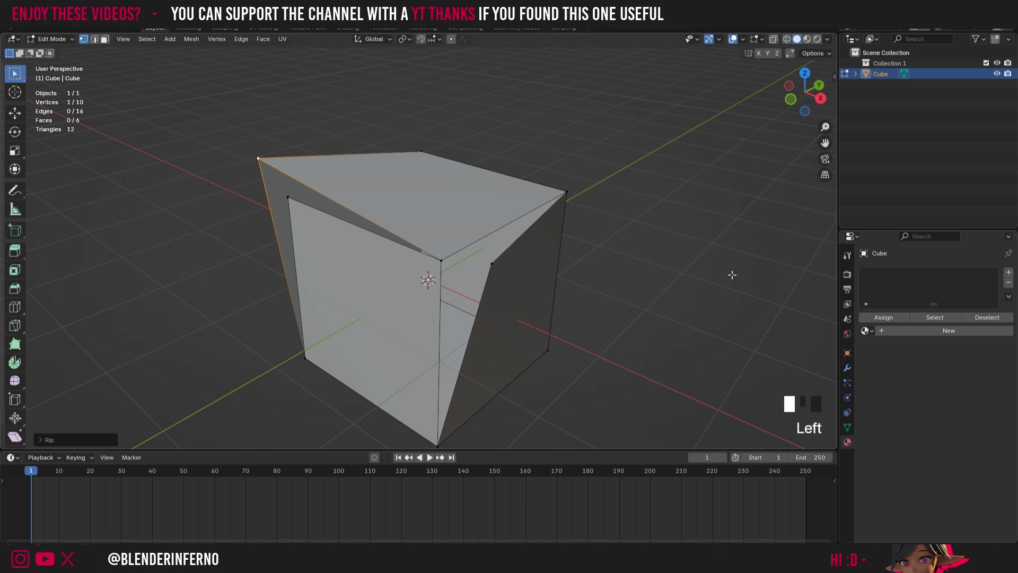
left_click_drag(812, 94, 764, 100)
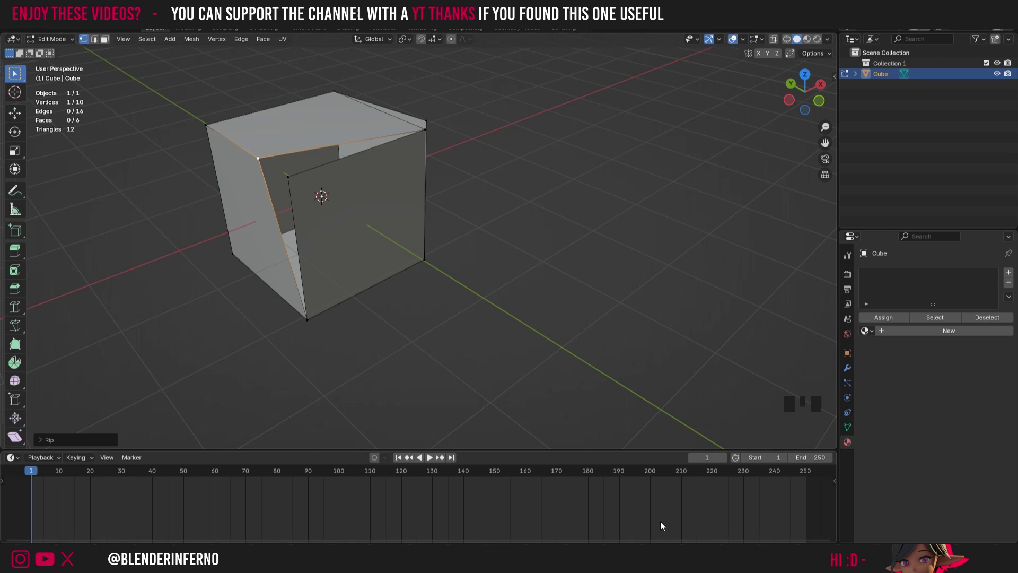